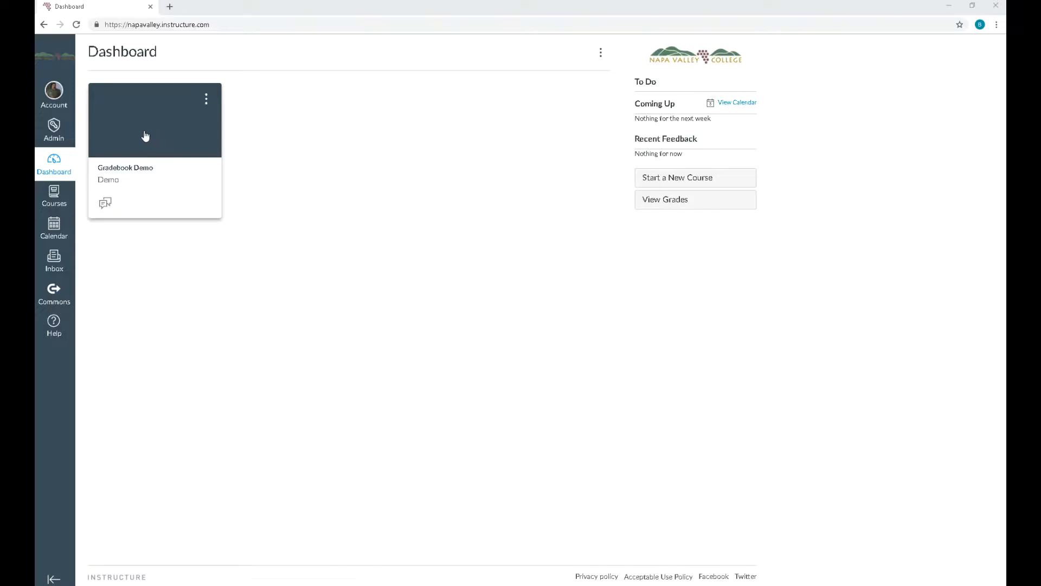
In the Gradebook Demo course's assignments, rename the default assignment group as Homework
click(136, 173)
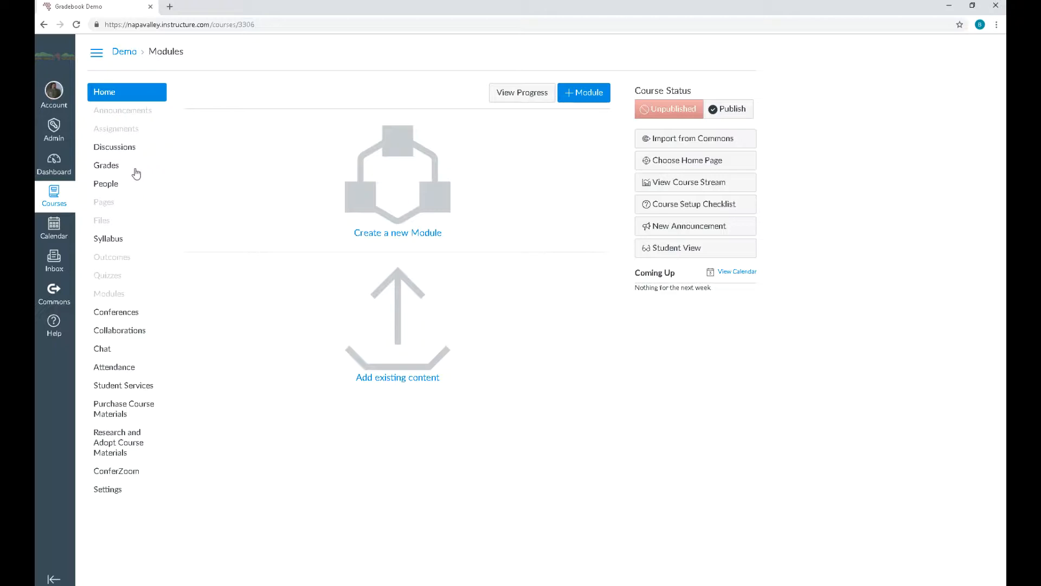
click(121, 133)
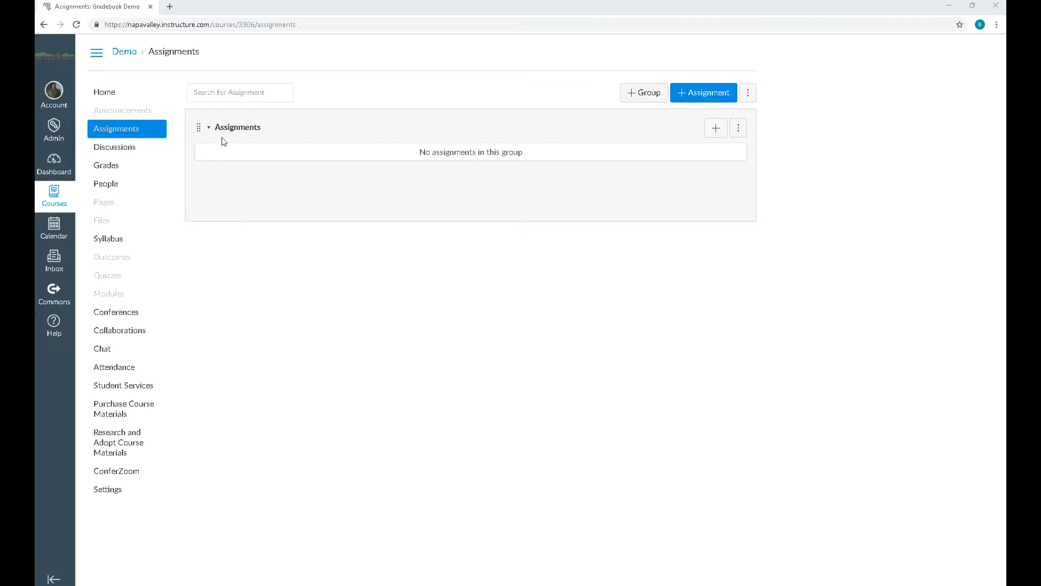
click(739, 129)
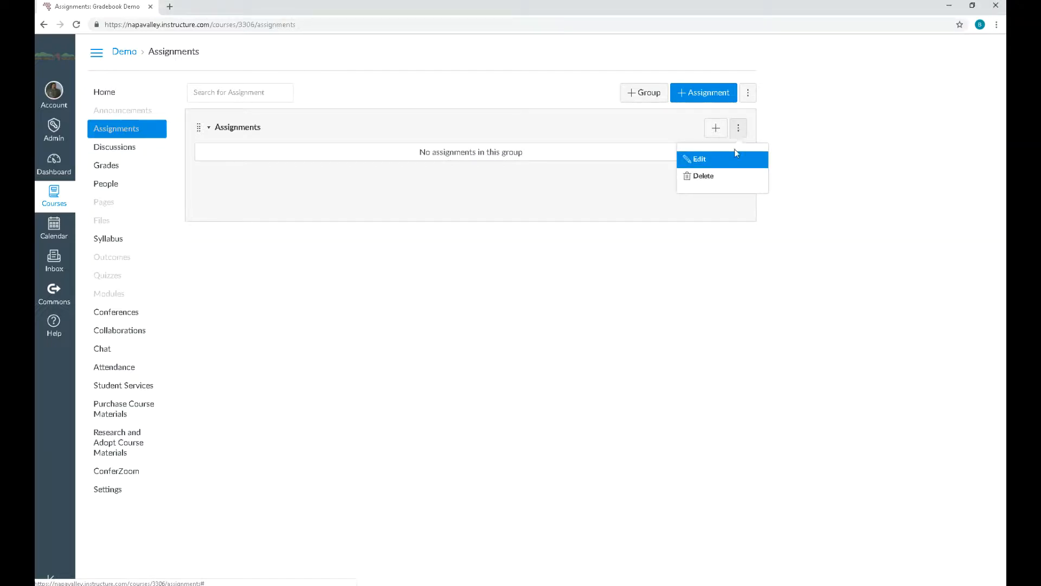
click(716, 161)
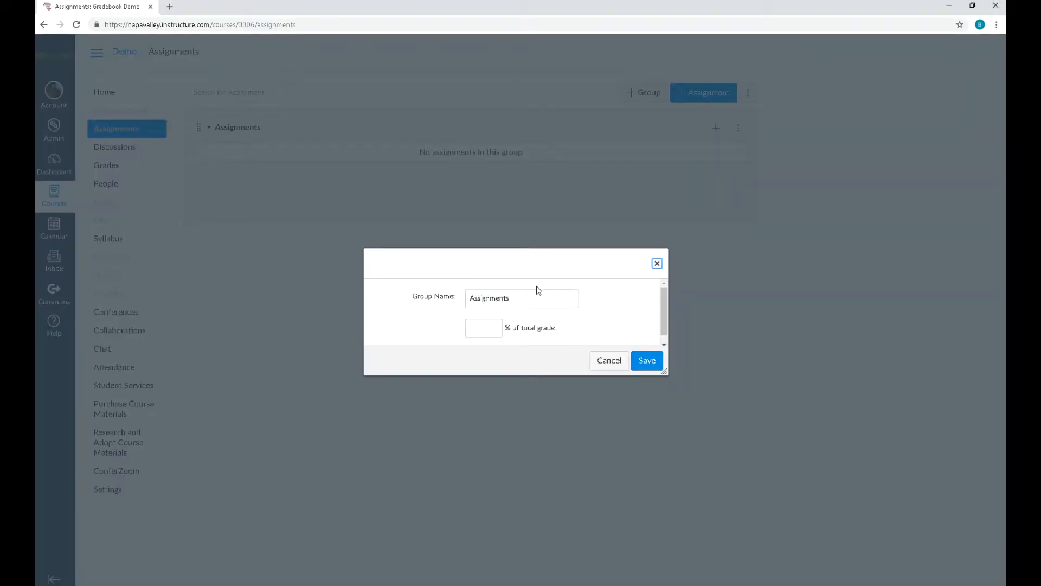
click(525, 298)
key(BackSpace)
key(BackSpace)
key(BackSpace)
key(BackSpace)
key(BackSpace)
key(BackSpace)
key(BackSpace)
key(BackSpace)
key(BackSpace)
key(BackSpace)
key(BackSpace)
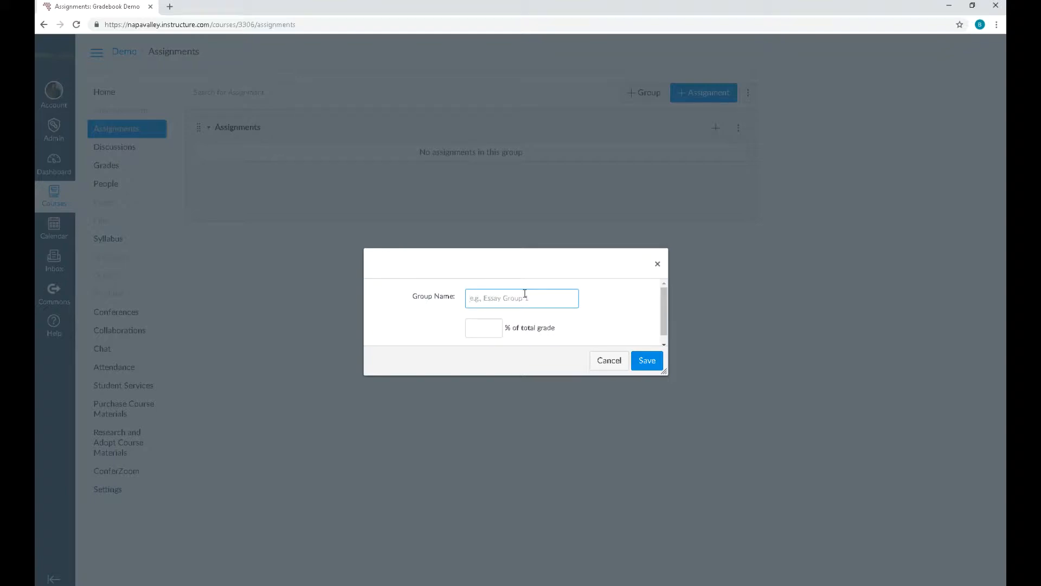
text(Homework)
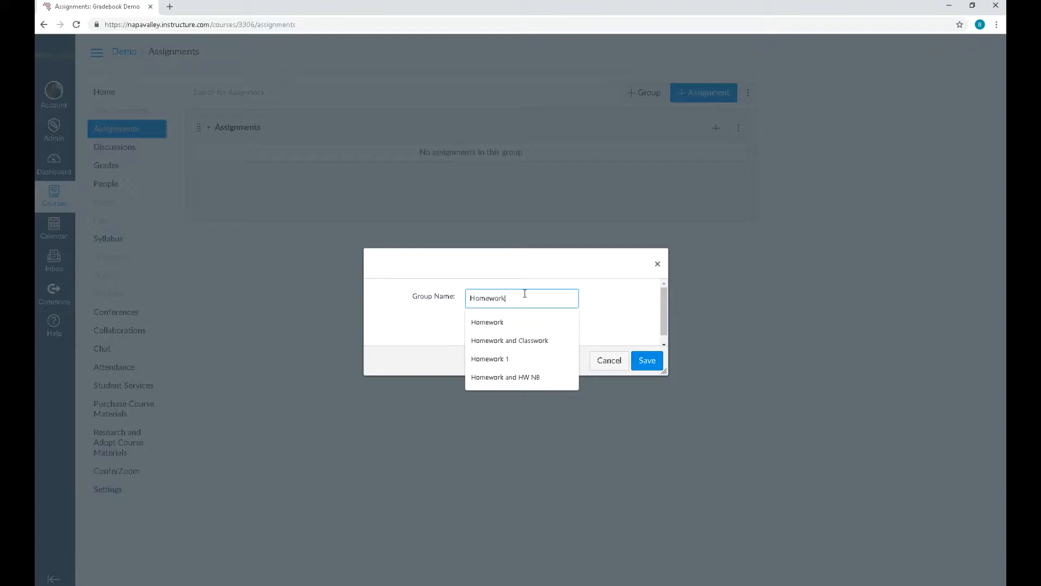
key(Return)
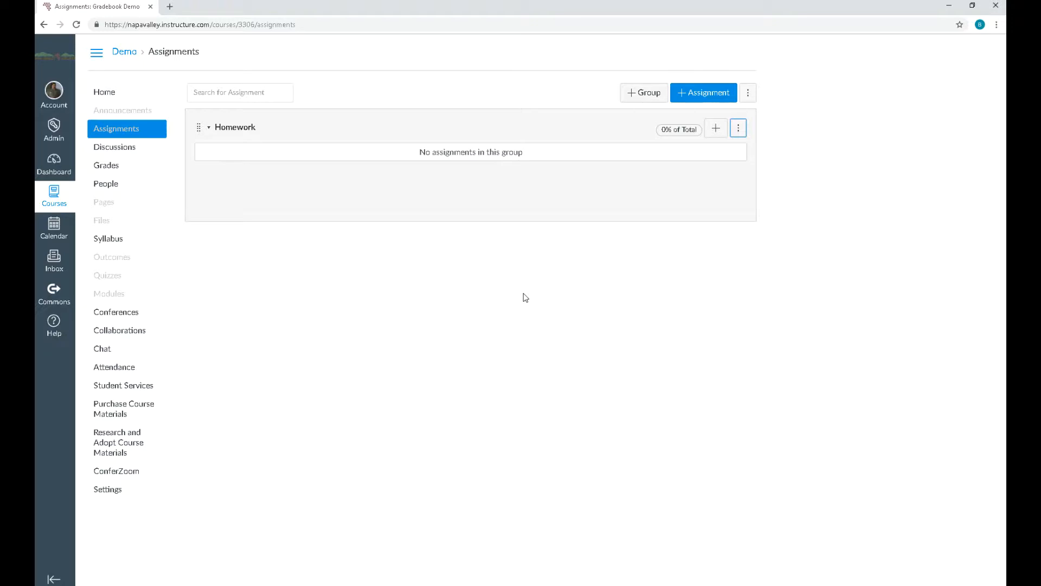
Add two assignment groups named Quizzes and Exams, leaving their percentage of the total grade blank
click(646, 95)
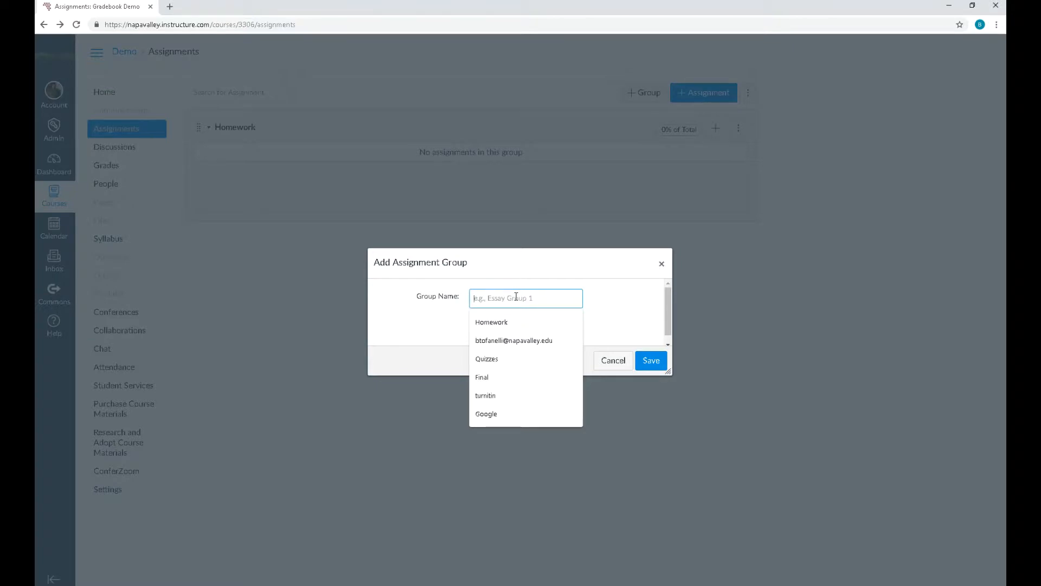
text(Quizzes)
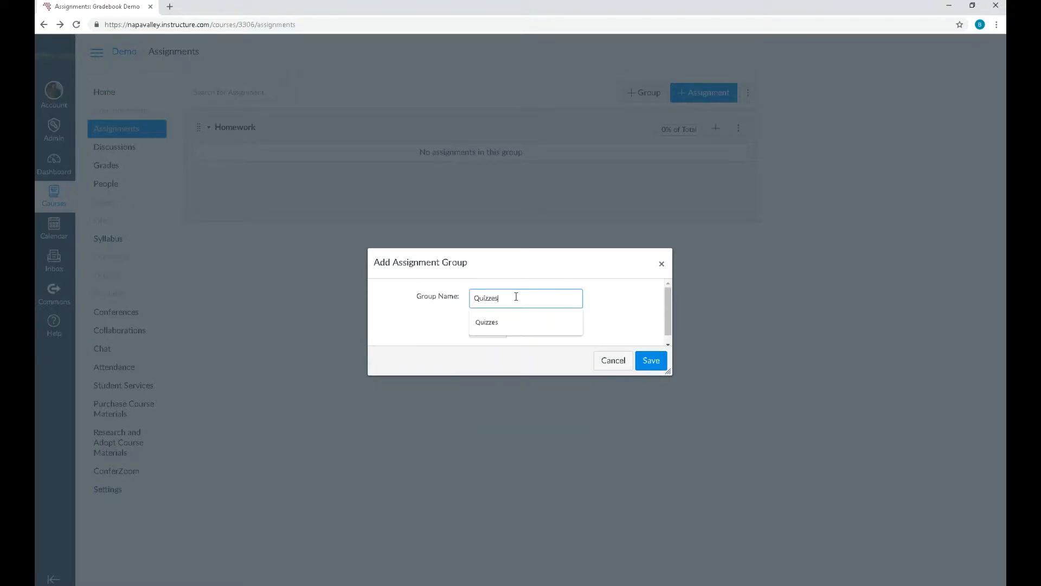
click(653, 361)
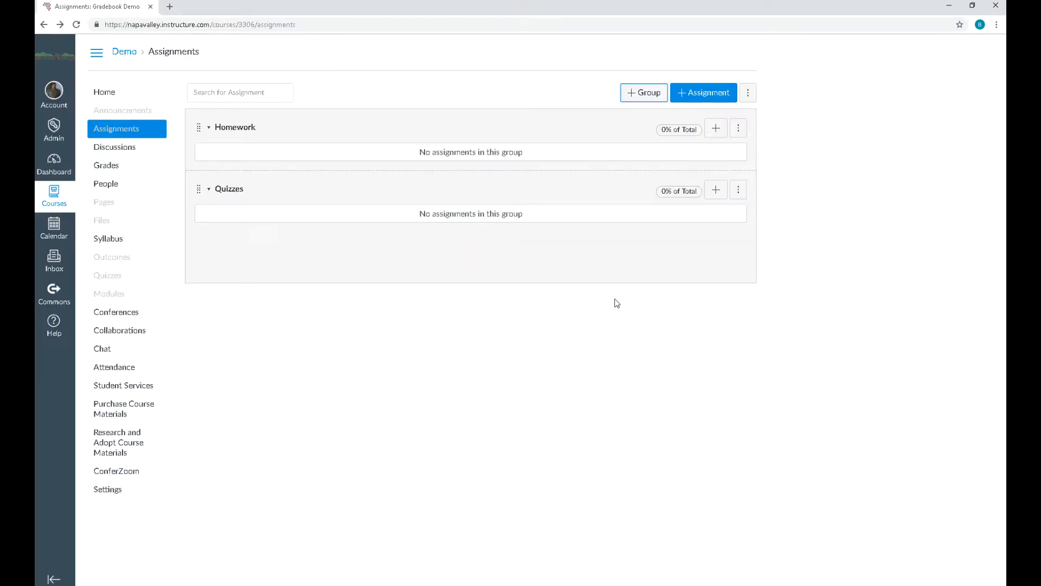
click(640, 96)
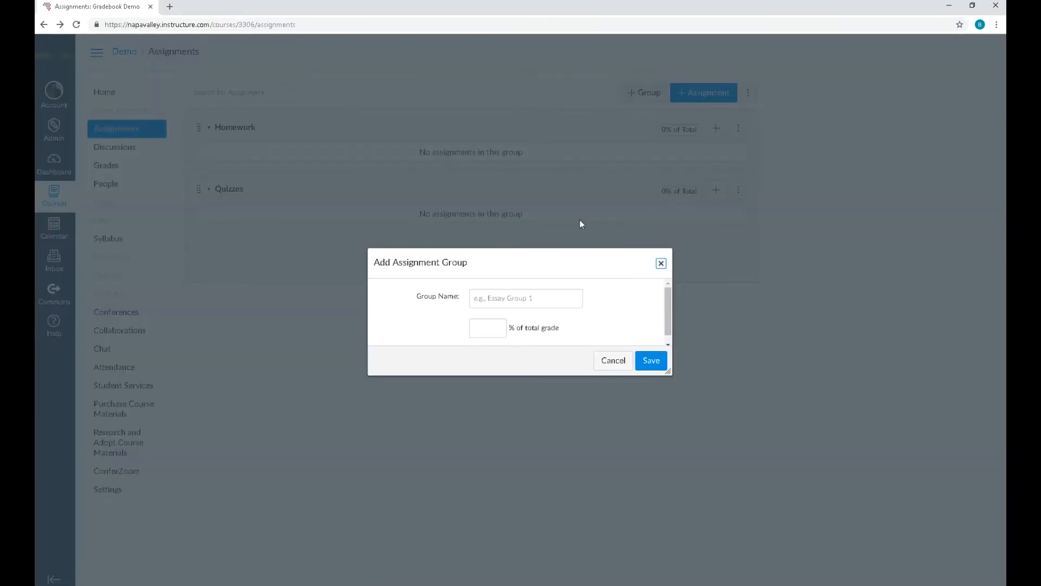
click(515, 299)
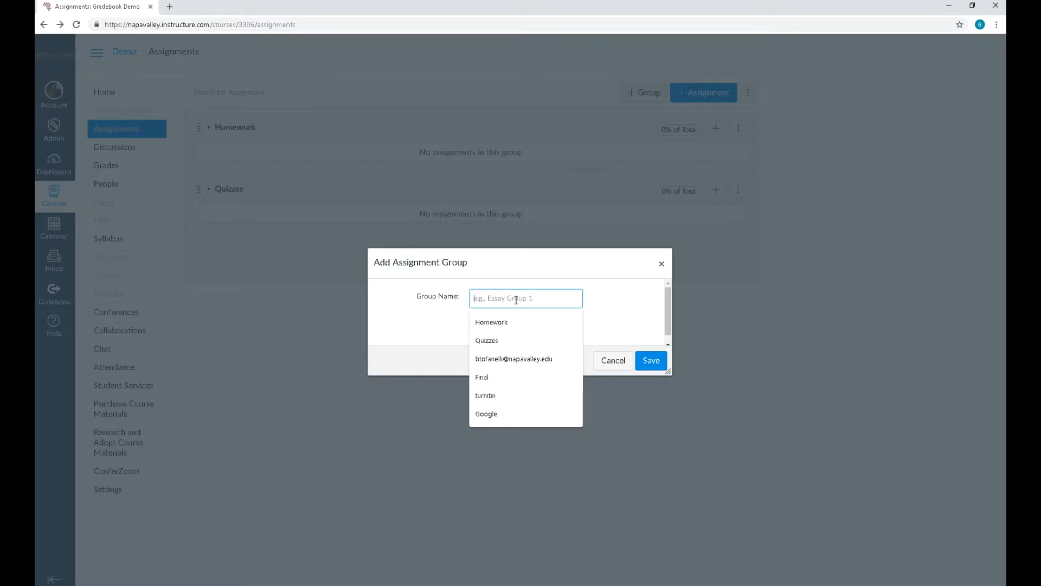
text(Exams)
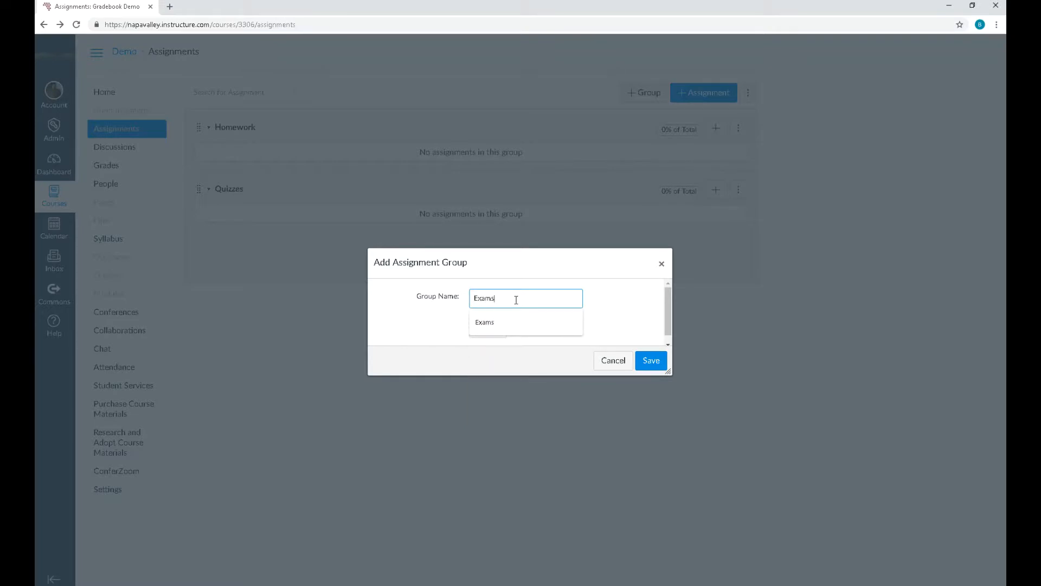
click(653, 360)
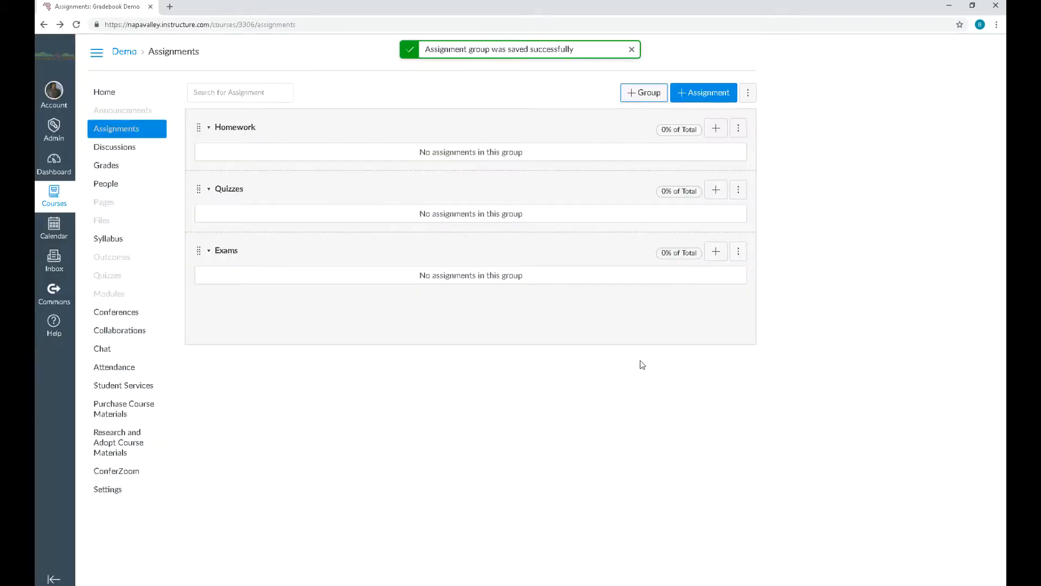
Add another assignment group named Final to the course
click(640, 95)
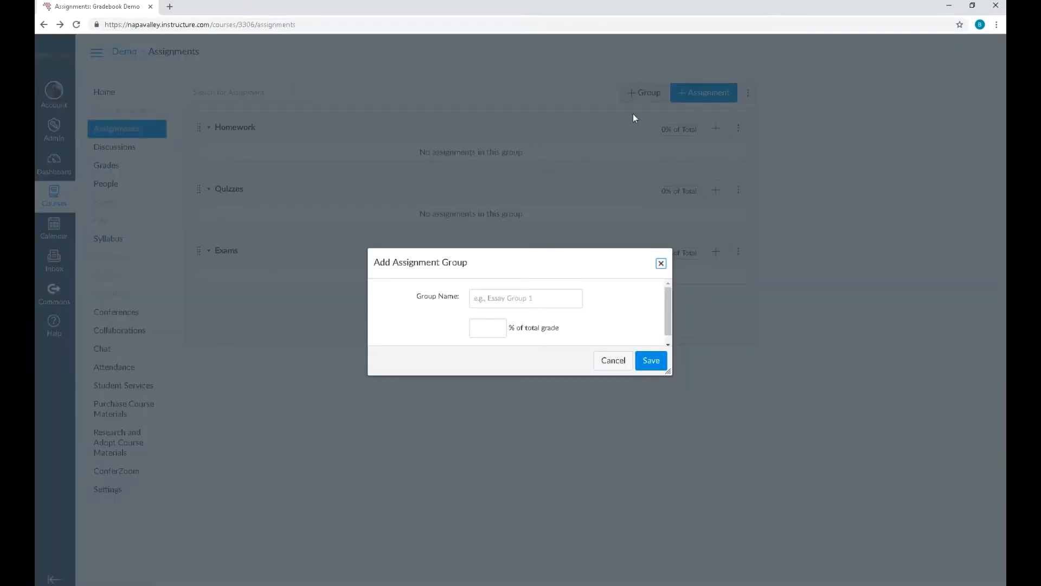
click(502, 302)
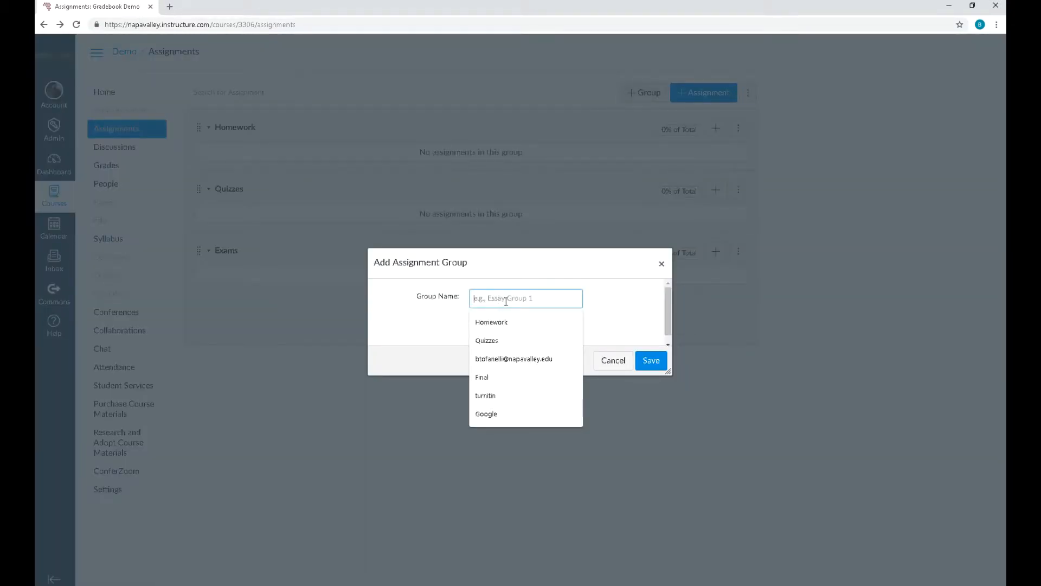
text(Final)
click(651, 362)
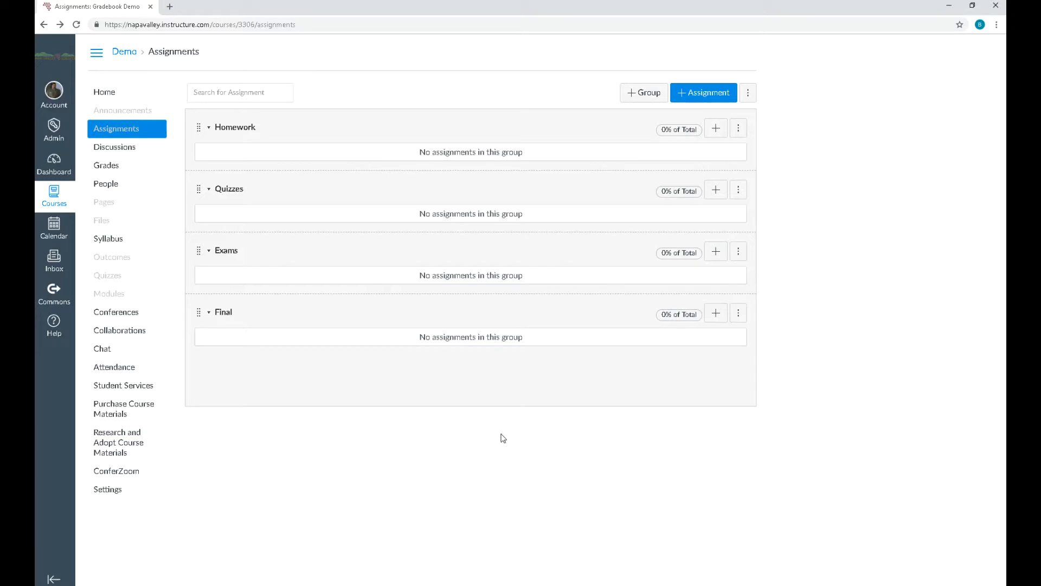
Set the assignment group weights to 20% for Homework, 20% for Quizzes, 30% for Exams and 30% for Final
click(749, 93)
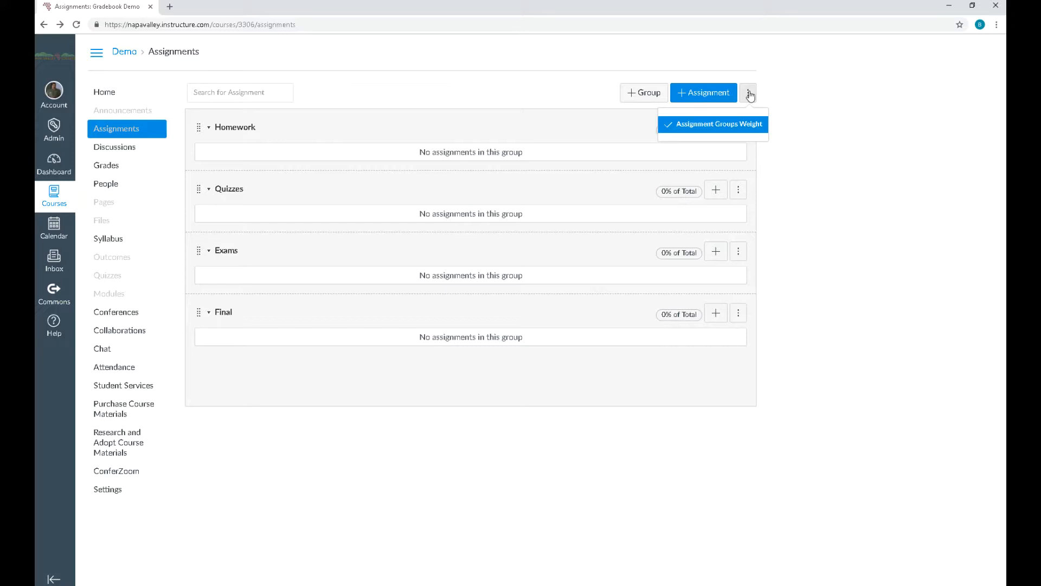
click(725, 126)
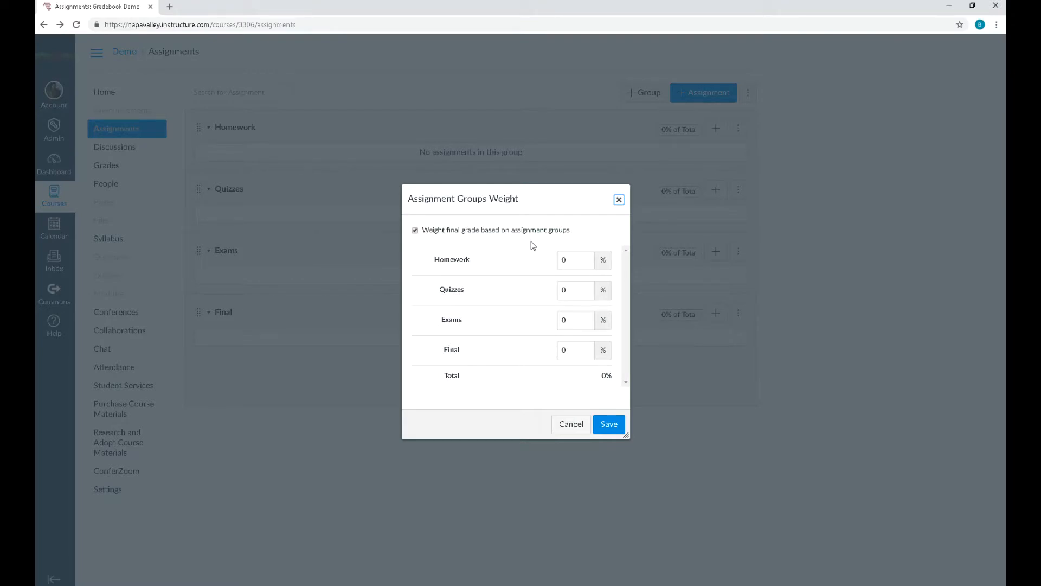
click(577, 259)
text(20)
key(Tab)
text(20)
key(Tab)
text(30)
key(Tab)
text(30)
key(Tab)
click(611, 424)
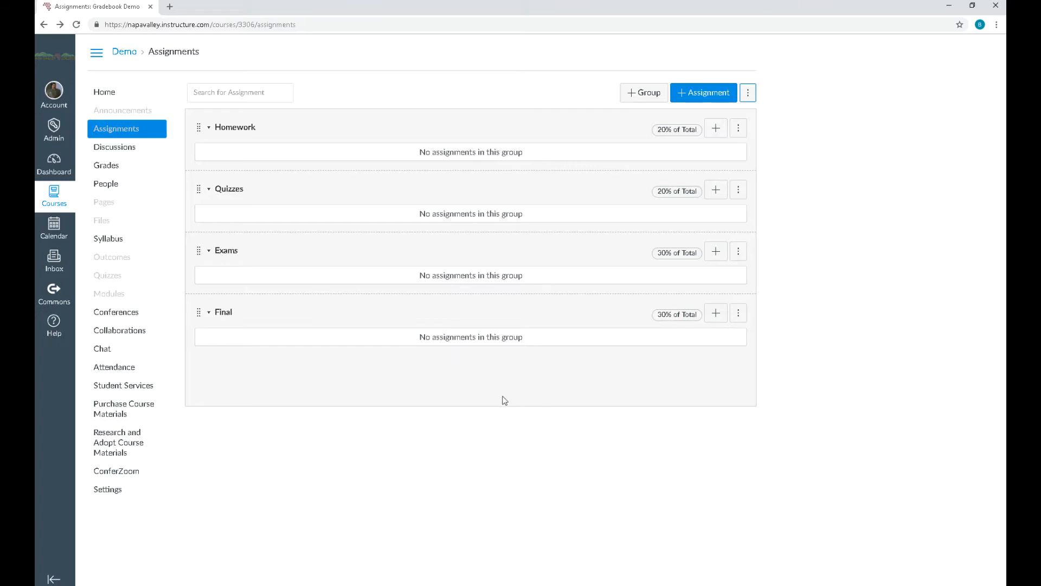
Open the course gradebook and widen the Homework, Quizzes, Exams and Final columns to fit their full headings
click(128, 170)
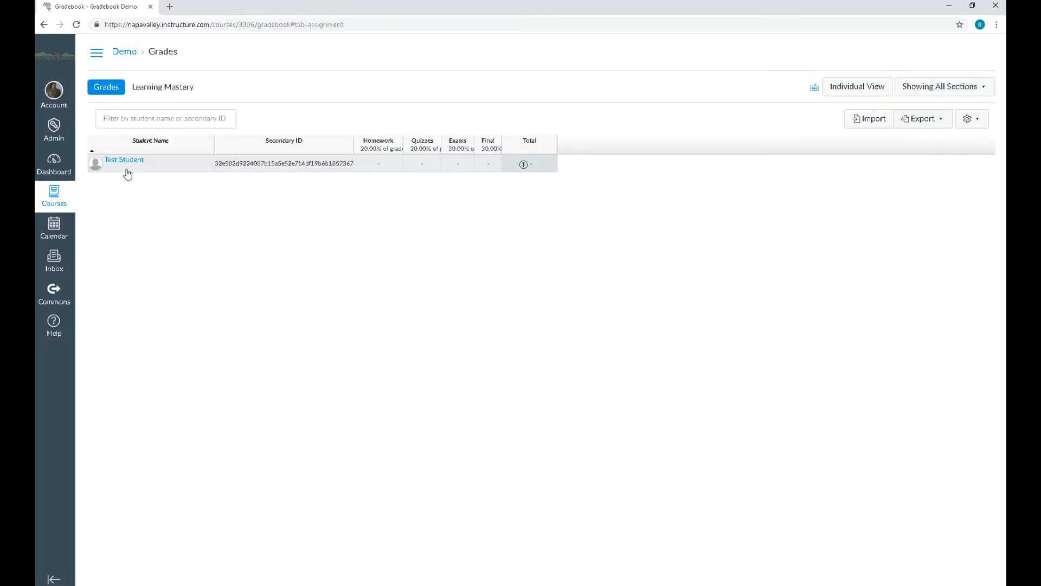
drag(404, 142, 542, 142)
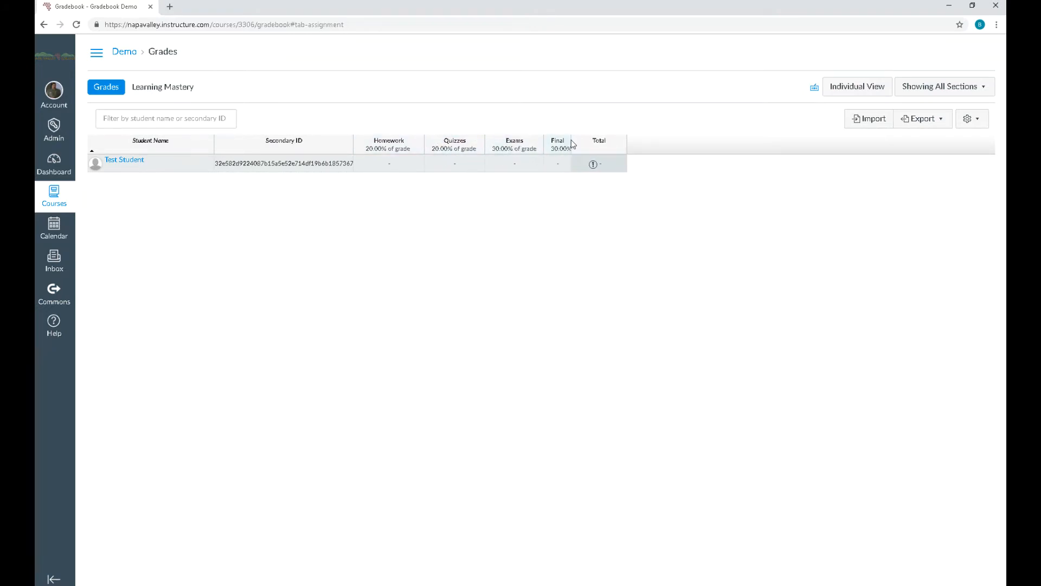
drag(570, 142, 612, 141)
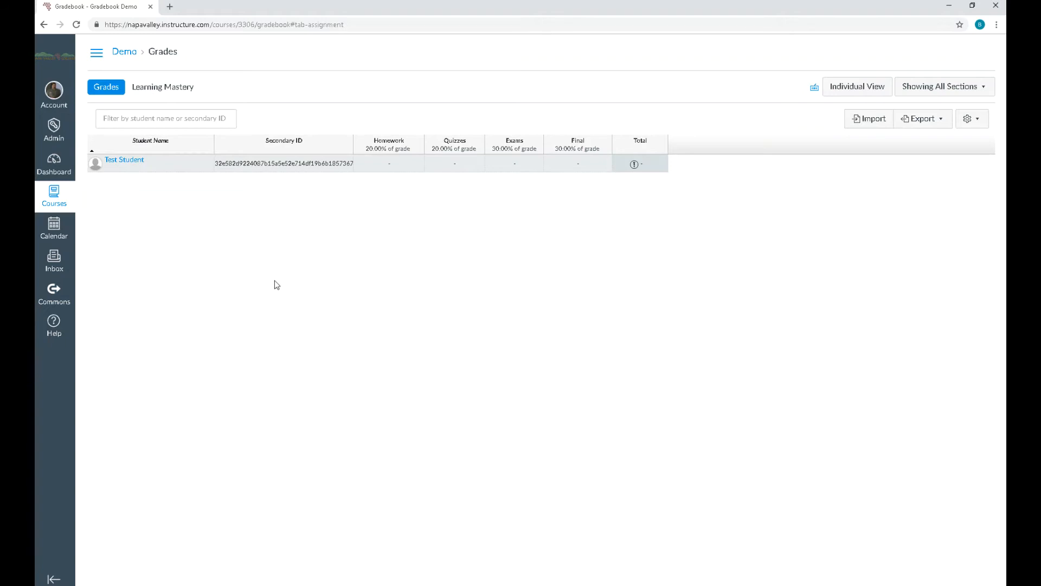
Return to the course's assignments and publish a new 10-point assignment named Homework 1 in the Homework group
click(97, 57)
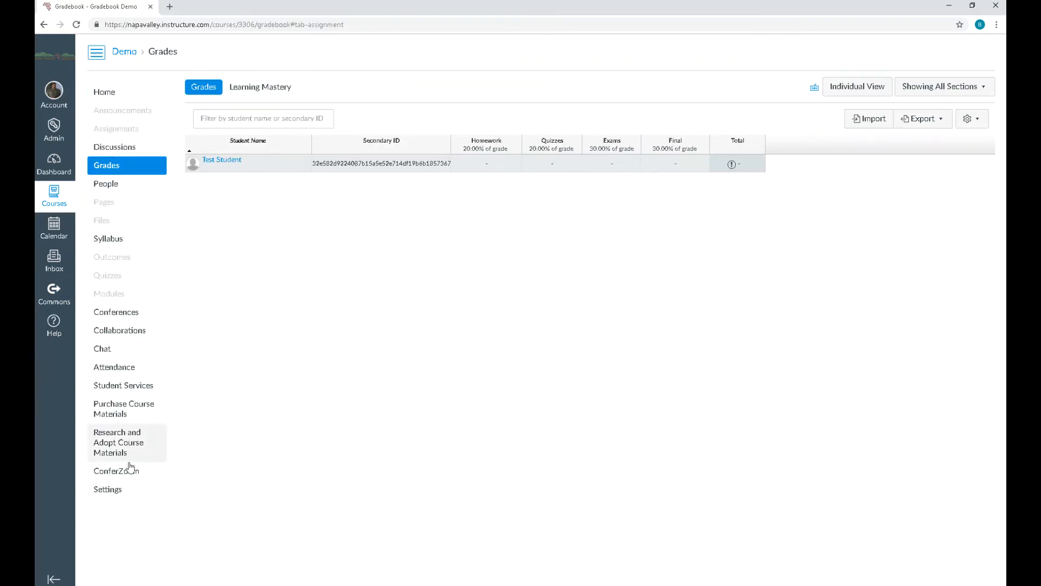
click(120, 136)
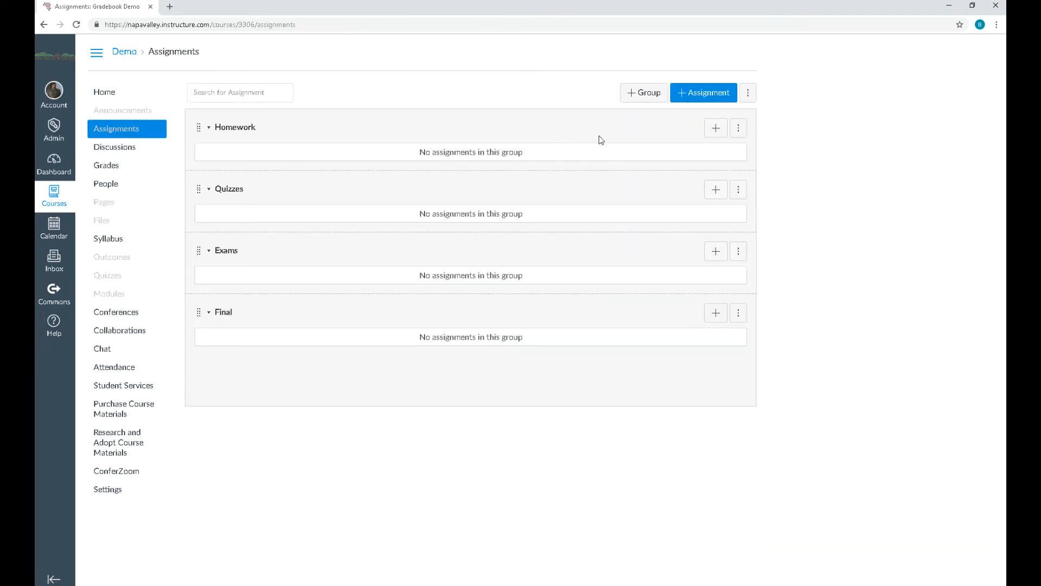
click(716, 130)
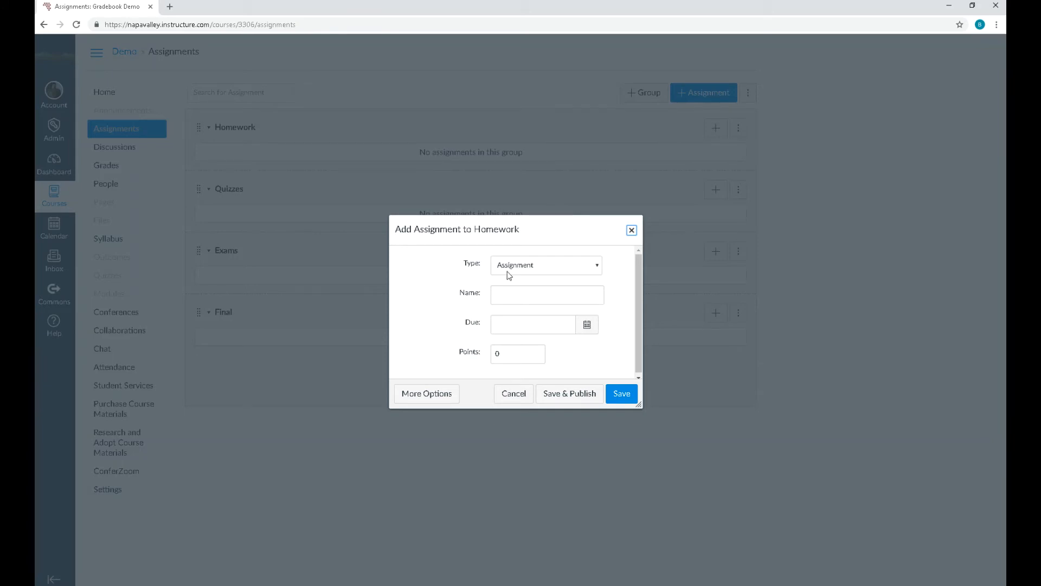
click(501, 296)
text(Homework 1)
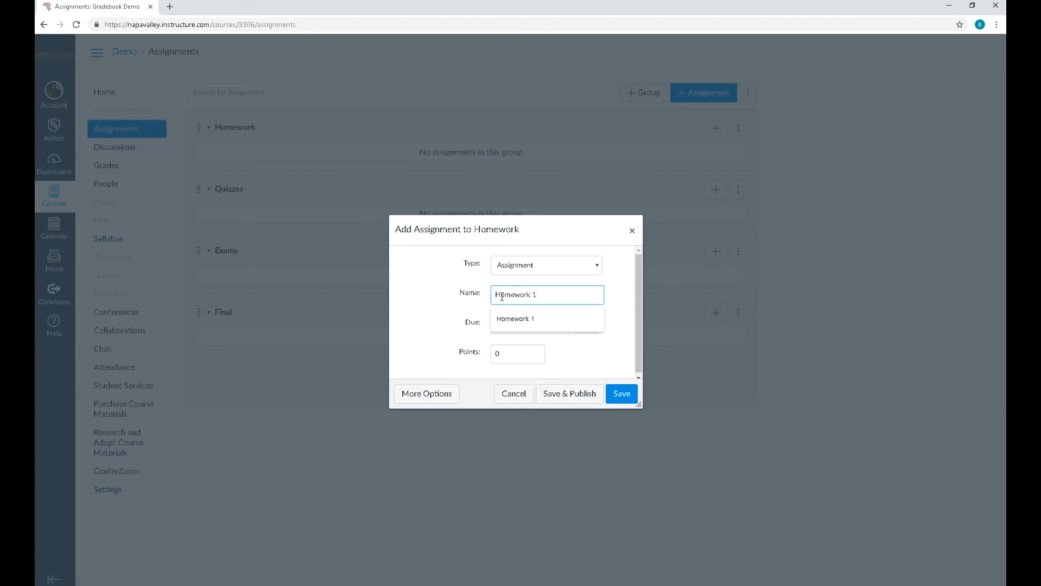
click(510, 353)
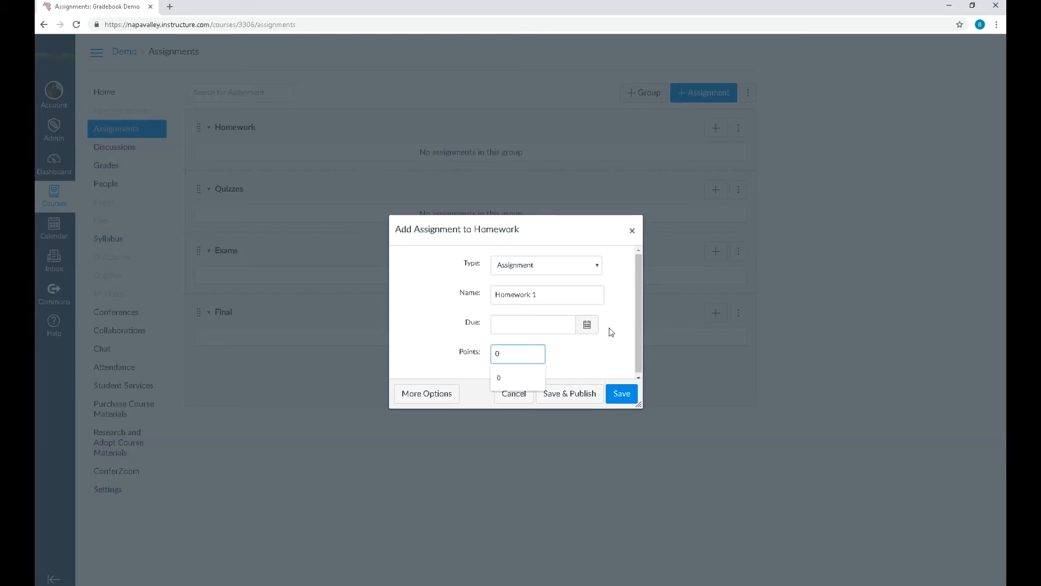
key(BackSpace)
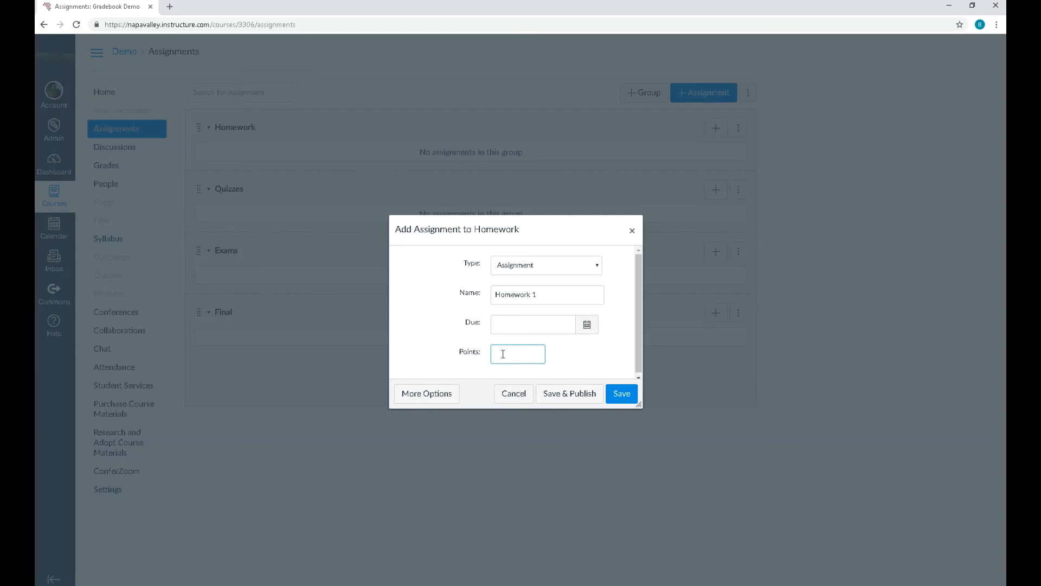
text(10)
click(576, 392)
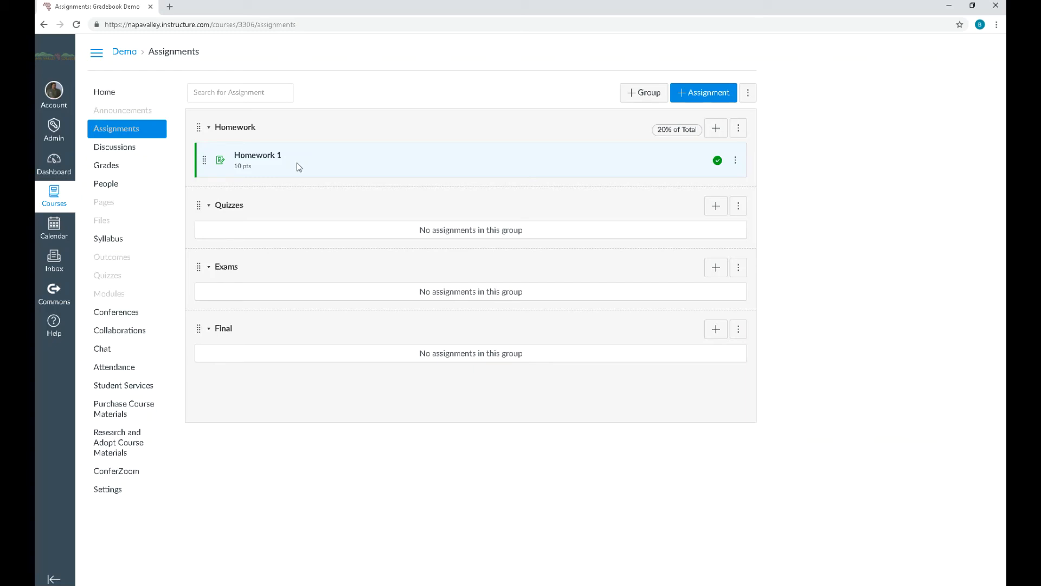
In the gradebook, enter a score of 9 for Test Student on Homework 1
click(121, 164)
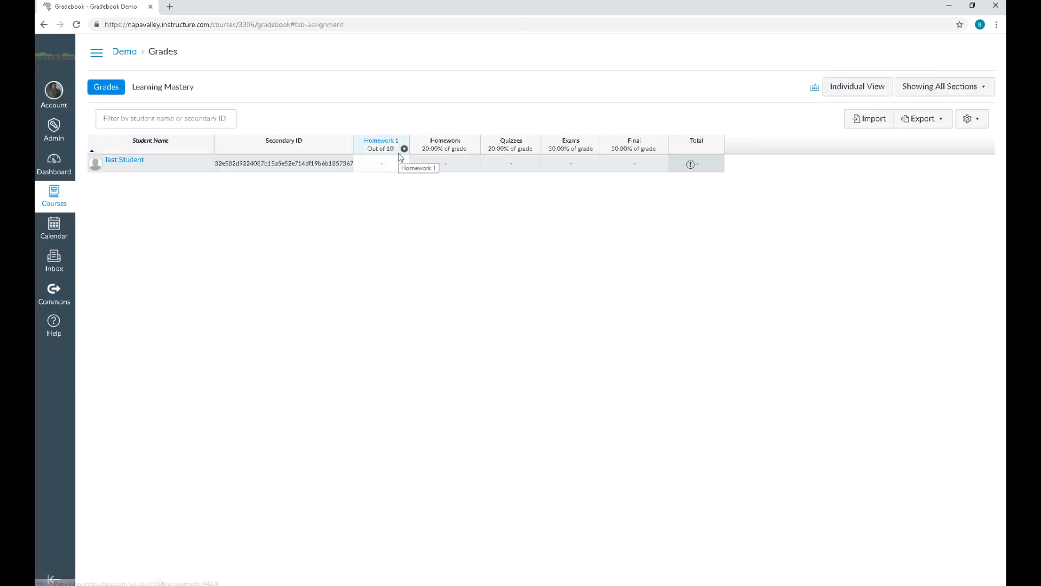
click(385, 167)
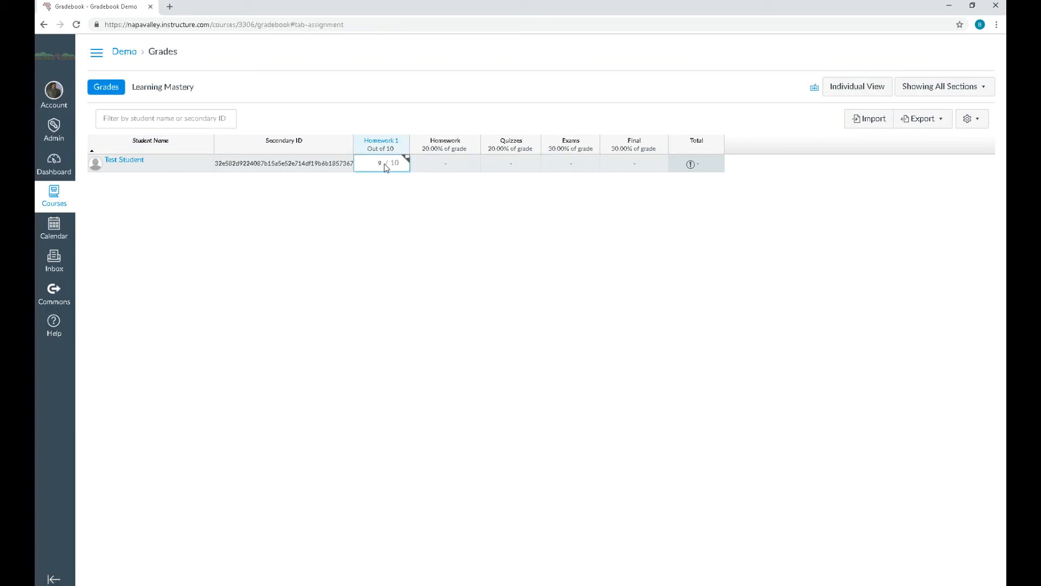
text(9)
key(Tab)
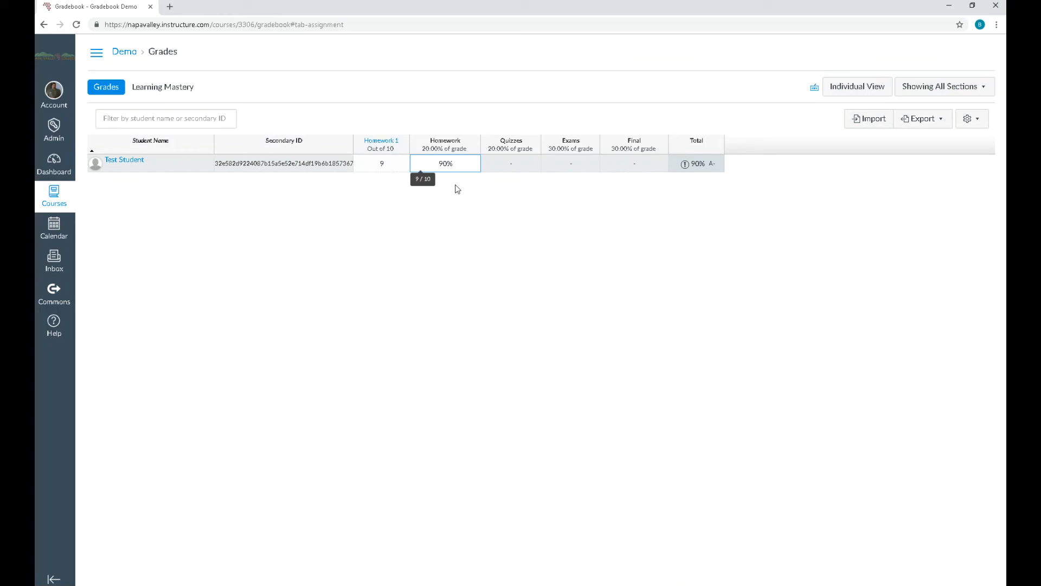